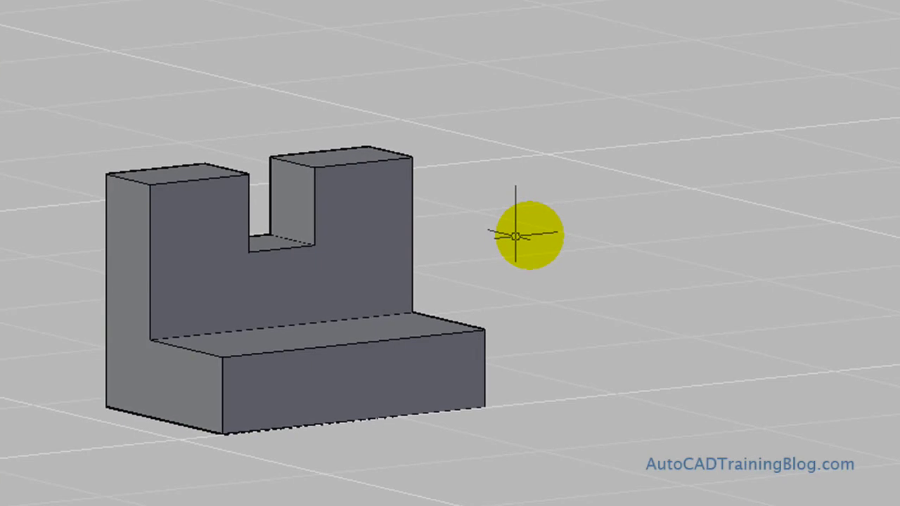
Switch to the plan view of the current UCS and make free space beside the notched part.
type("plan")
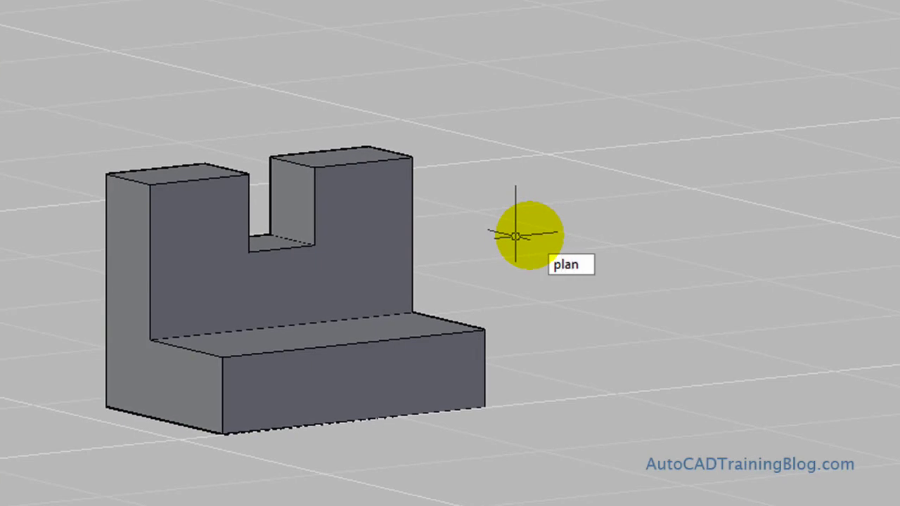
key("Return")
key("Return")
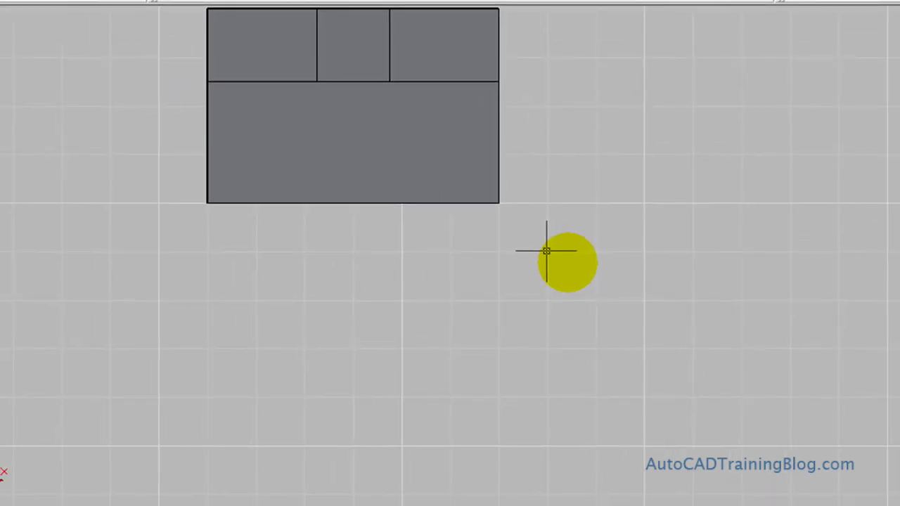
type("p")
key("Return")
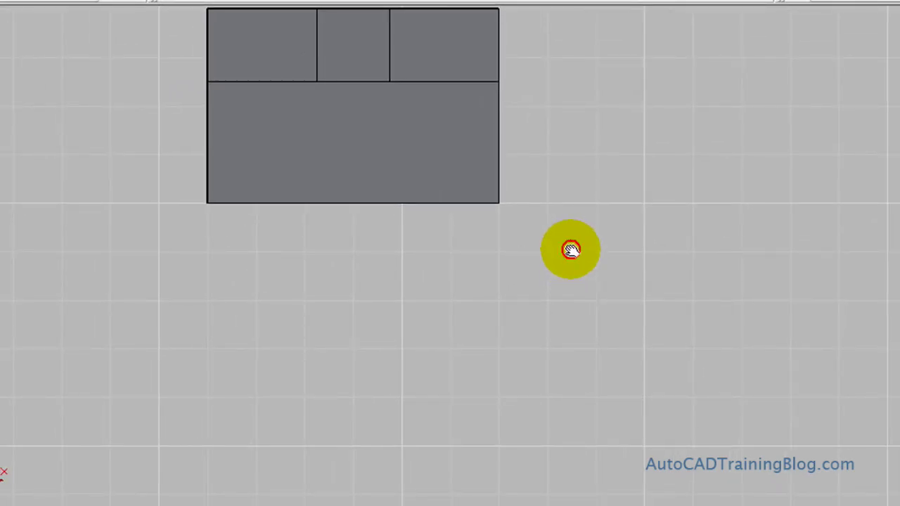
mouse_move(570, 249)
left_mouse_down()
mouse_move(521, 309)
mouse_move(423, 383)
mouse_move(399, 388)
left_mouse_up()
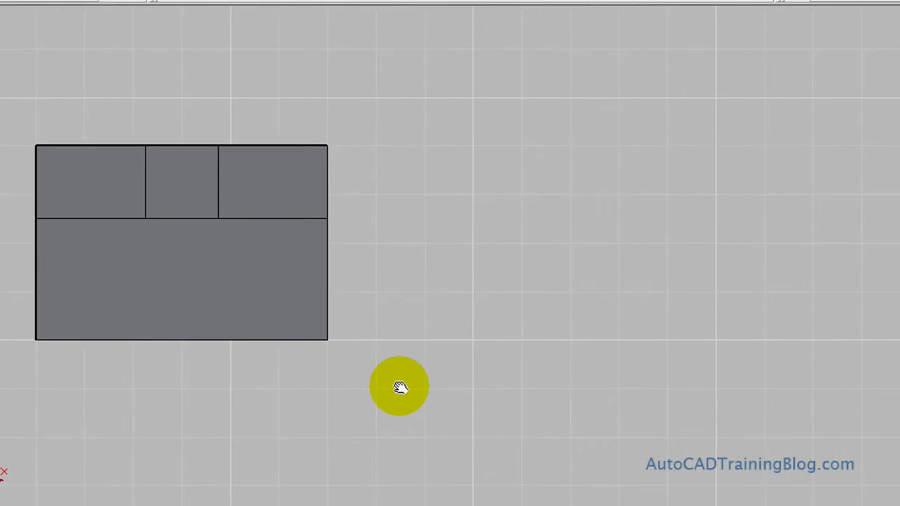
key("Escape")
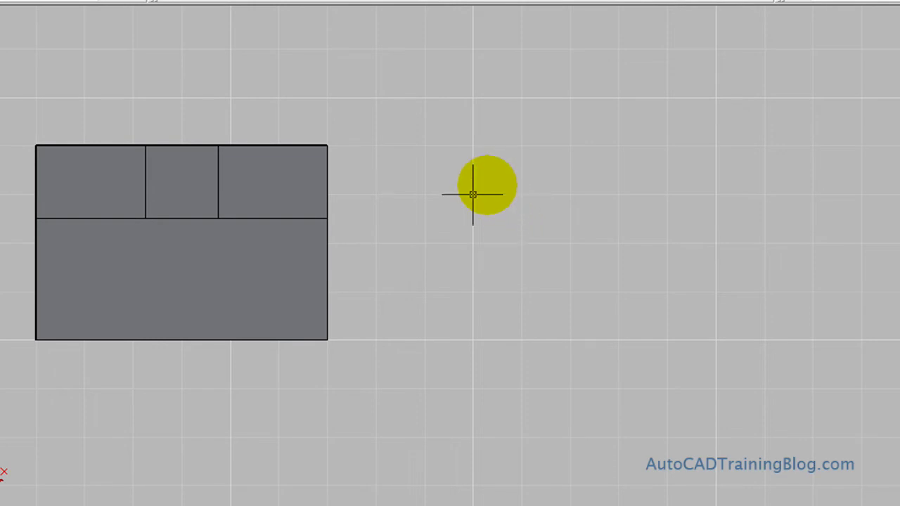
Create a box 60 by 40 with a height of 15 beside the notched part, starting level with its back edge.
type("box")
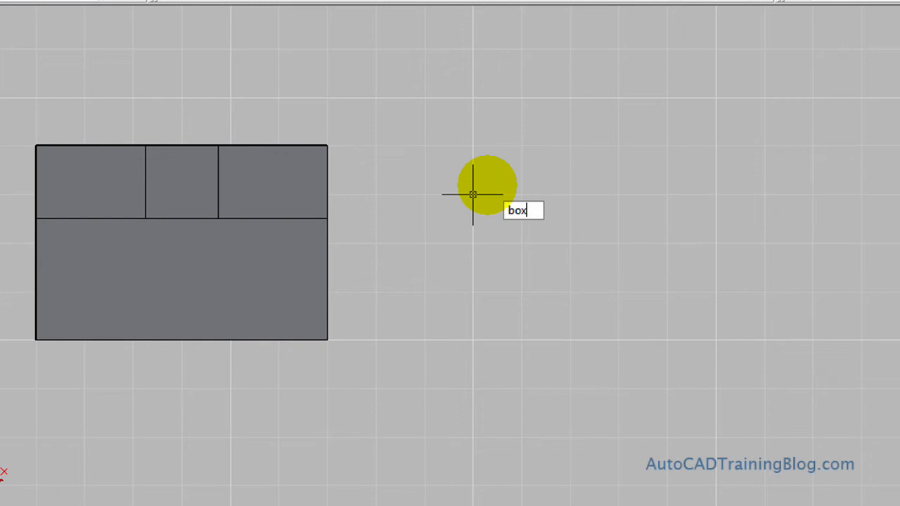
key("Return")
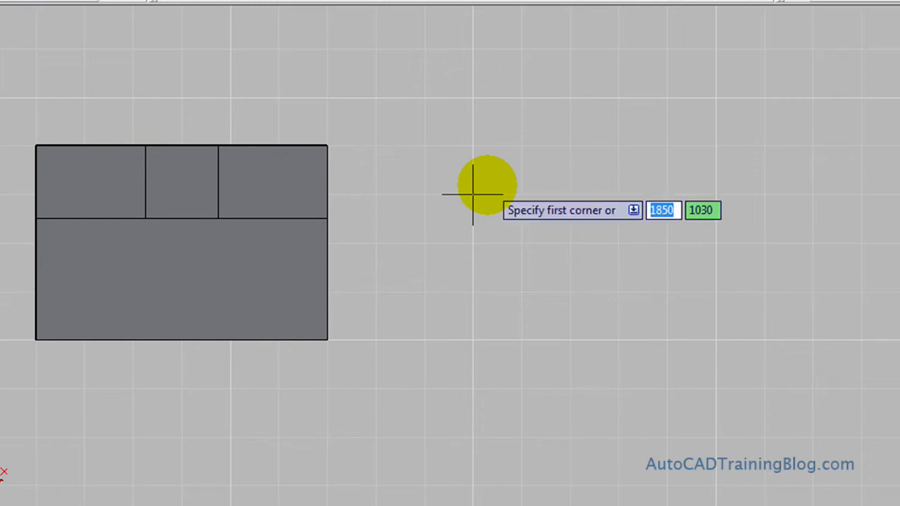
left_click(473, 146)
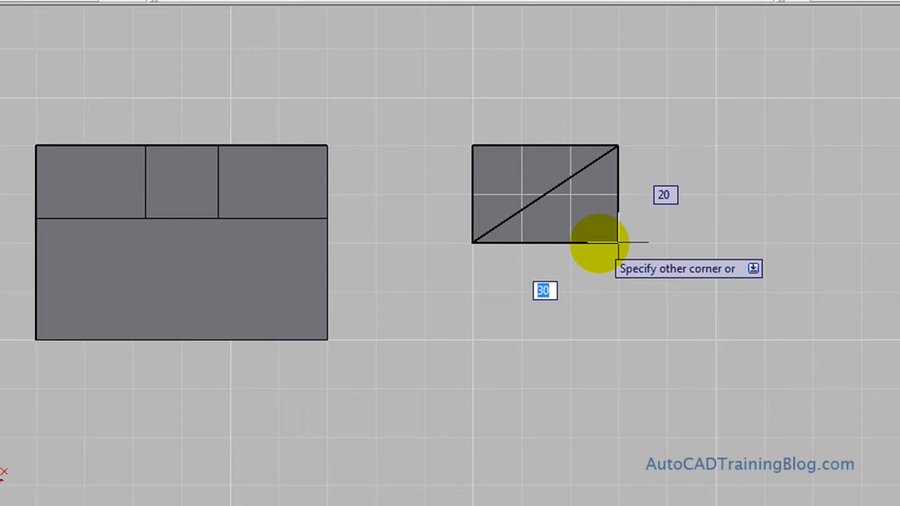
key("F8")
key("F8")
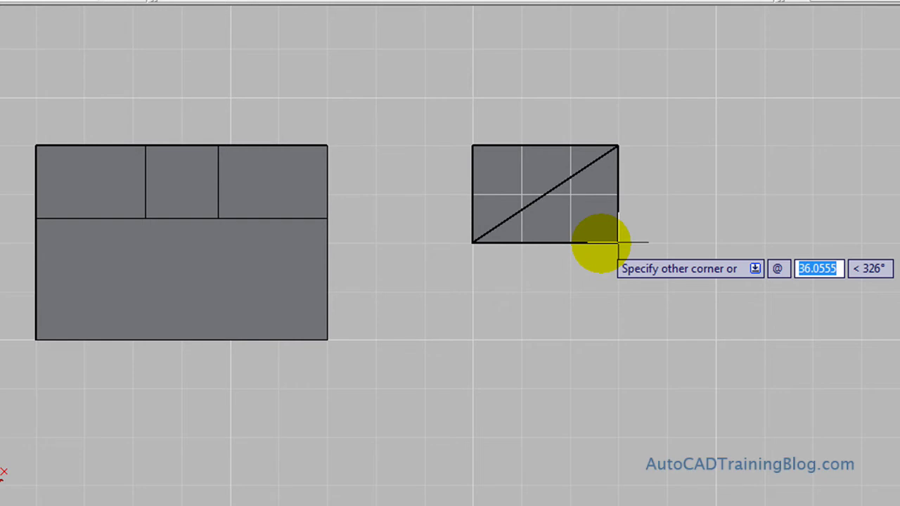
type("6")
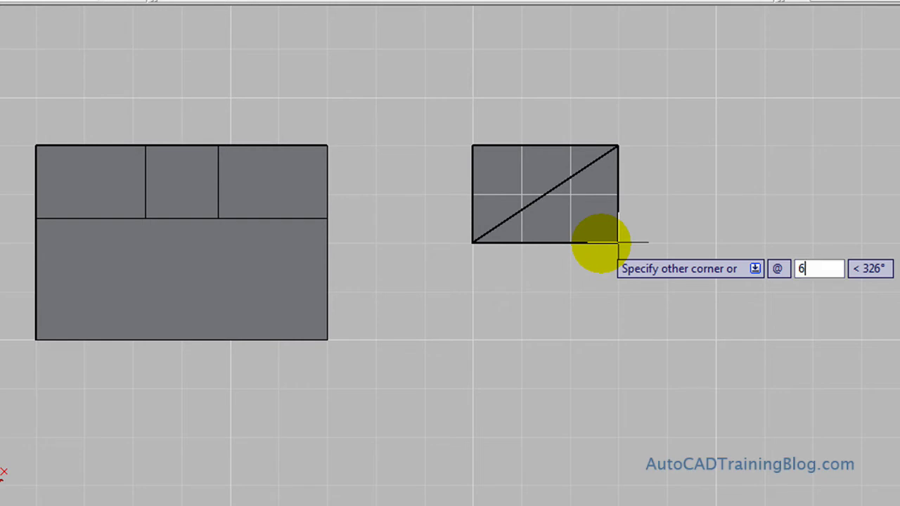
type("0,")
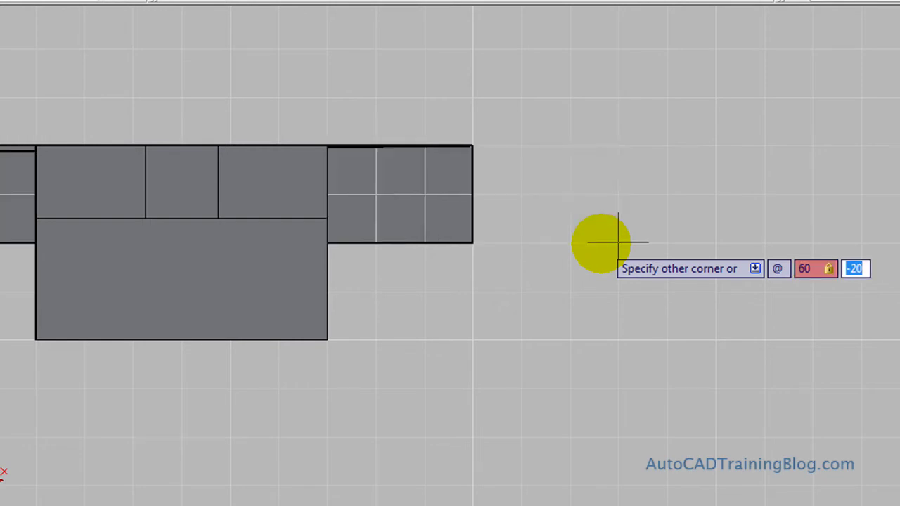
type("40")
key("Return")
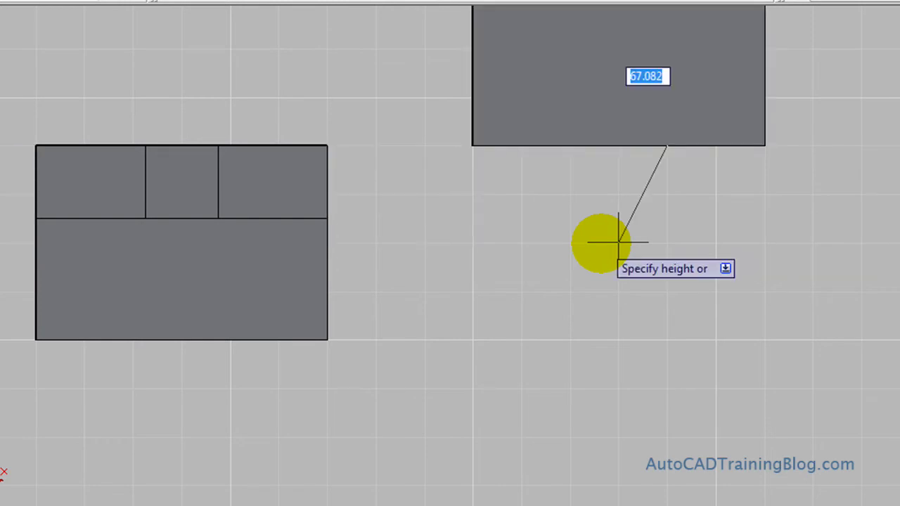
type("15")
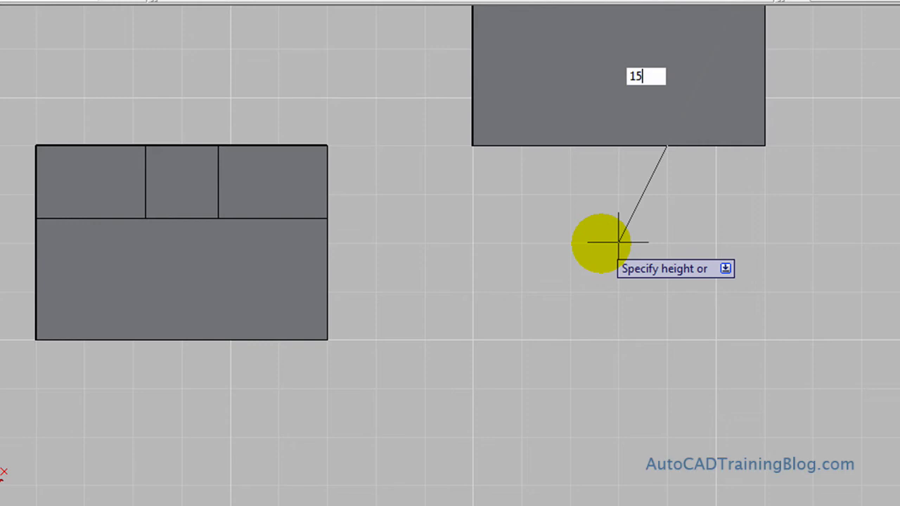
key("Return")
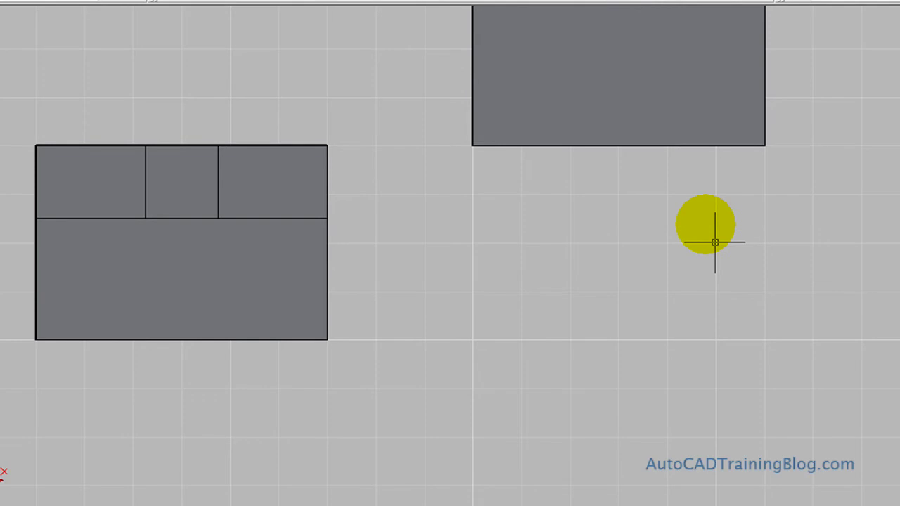
Move the new box toward the front so that its edges line up with those of the notched part.
type("p")
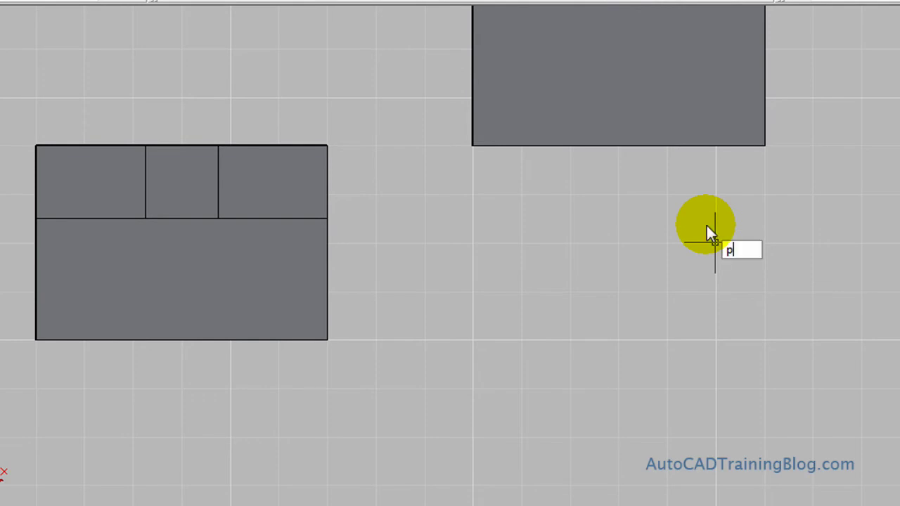
key("Return")
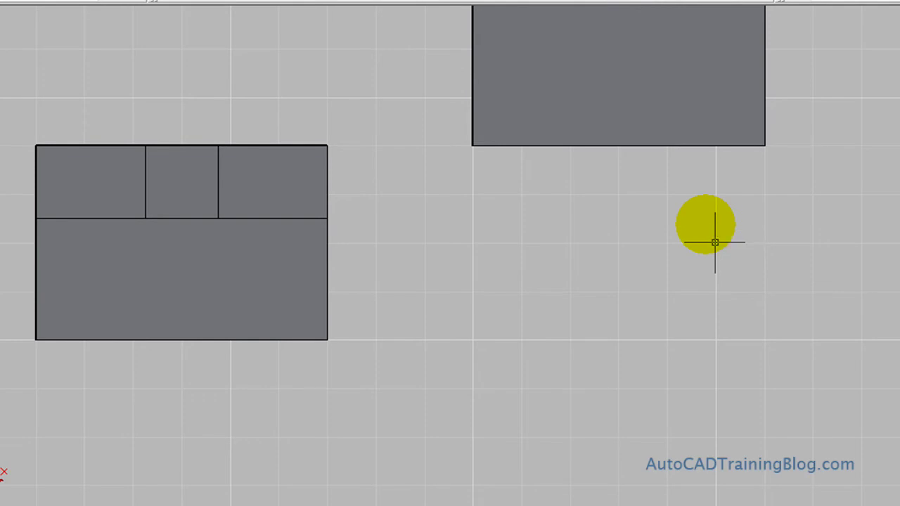
type("move")
key("Return")
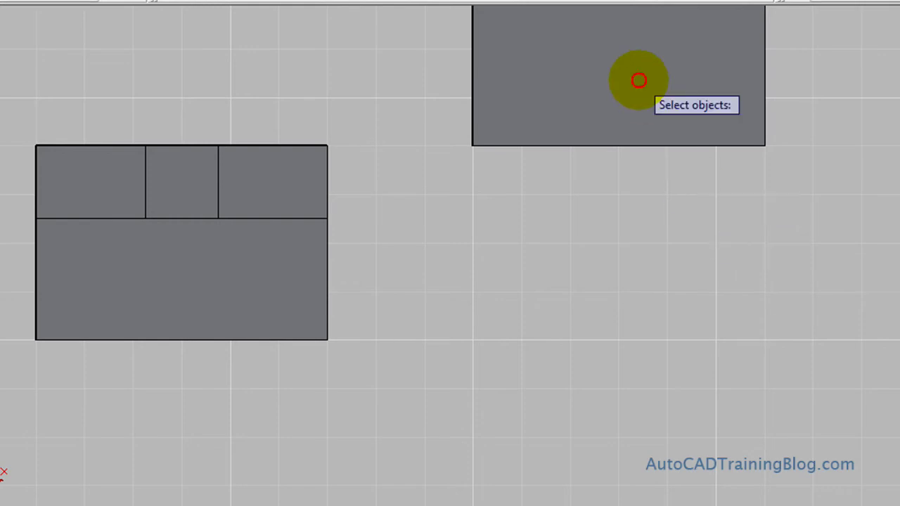
left_click(639, 80)
key("Return")
left_click(636, 102)
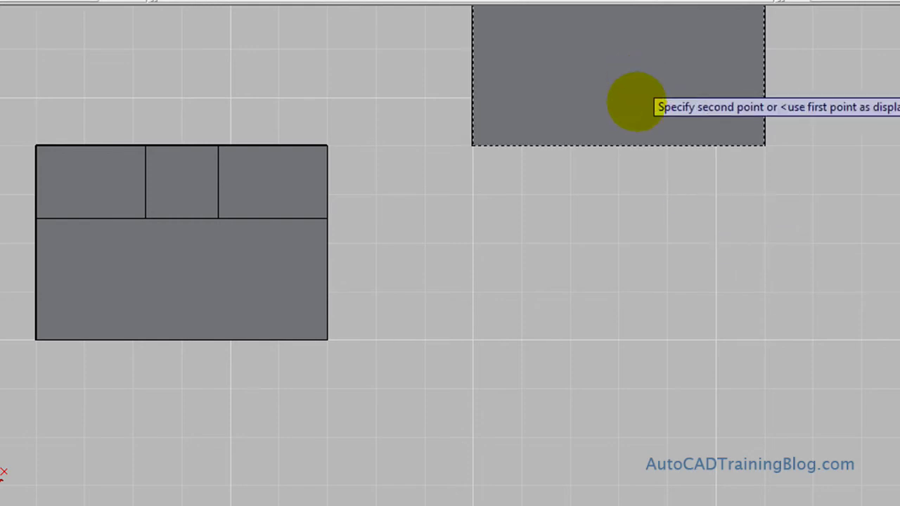
left_click(626, 306)
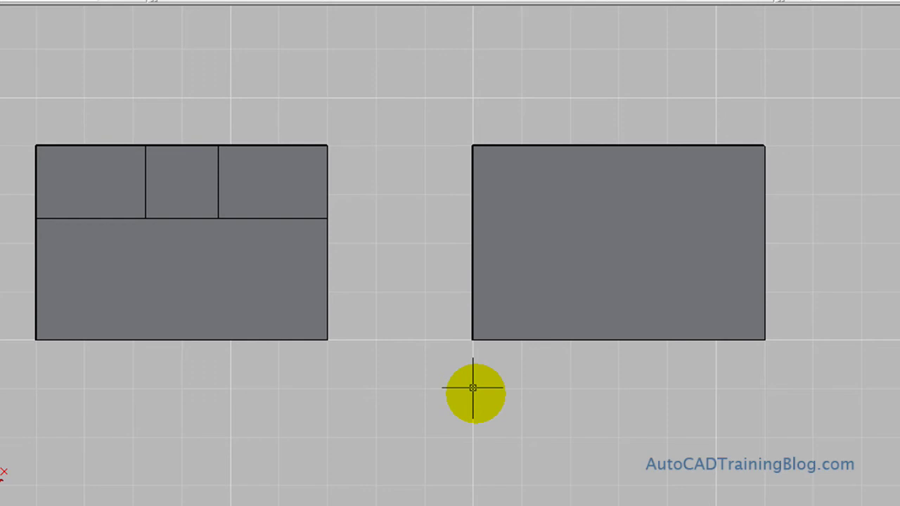
Create an upright box from the base box's lower back corner, with the opposite corner at relative coordinates 60,-15,45.
type("orbit")
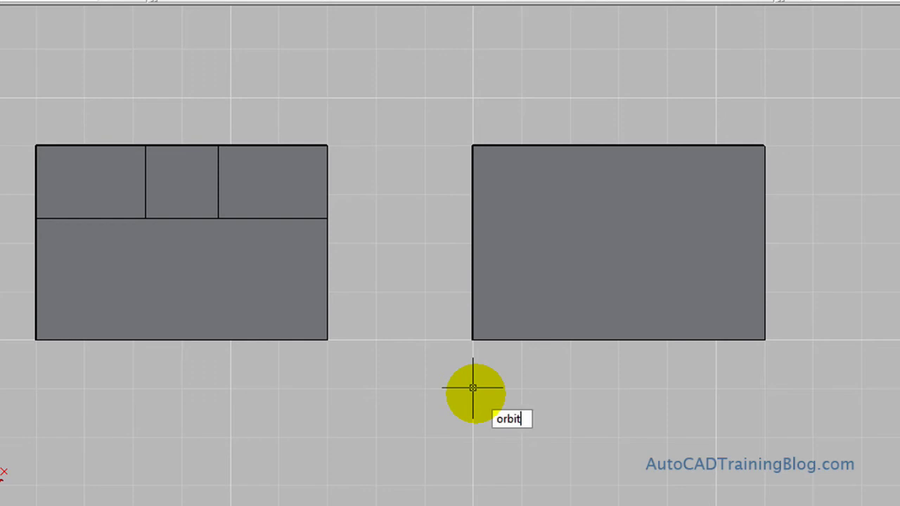
key("Return")
left_click_drag(476, 395, 731, 221)
key("Escape")
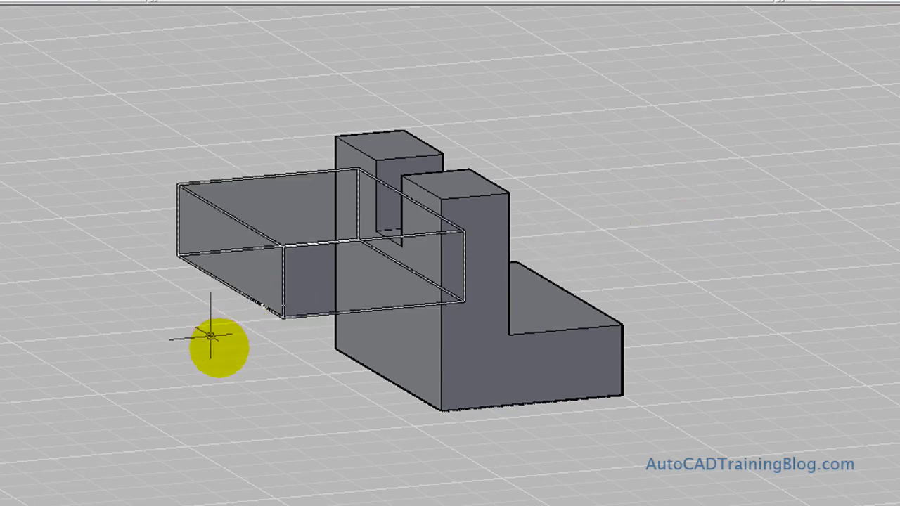
type("box")
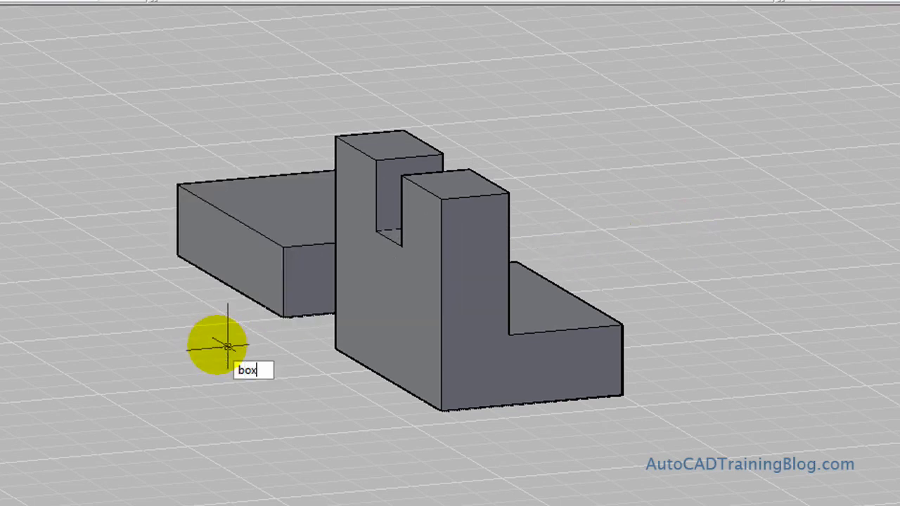
key("Return")
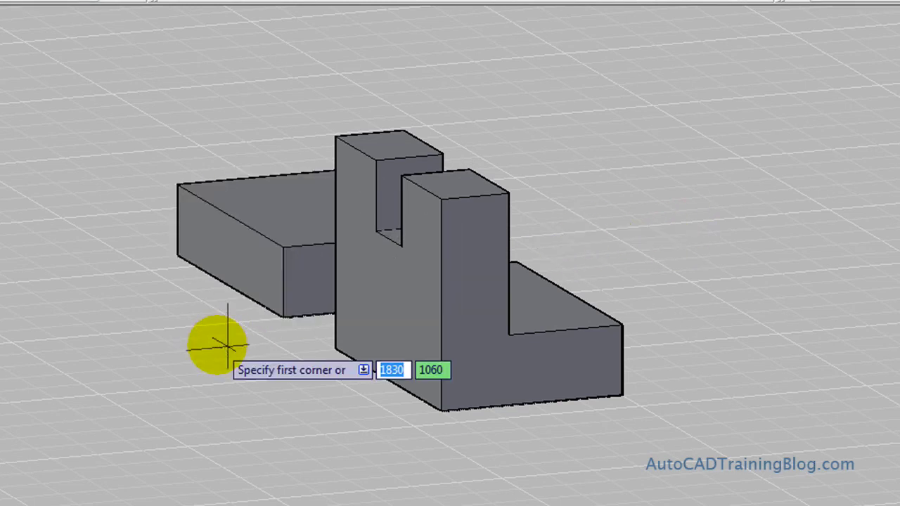
left_click(284, 318)
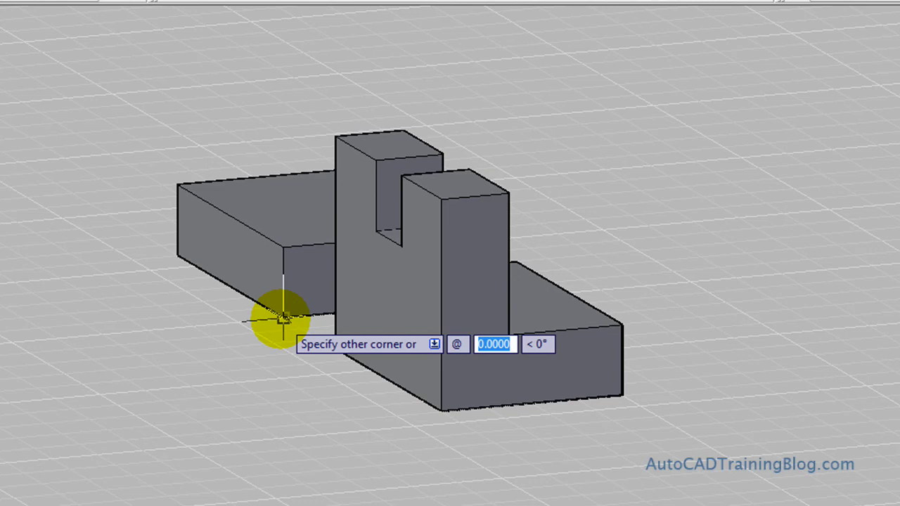
type("60")
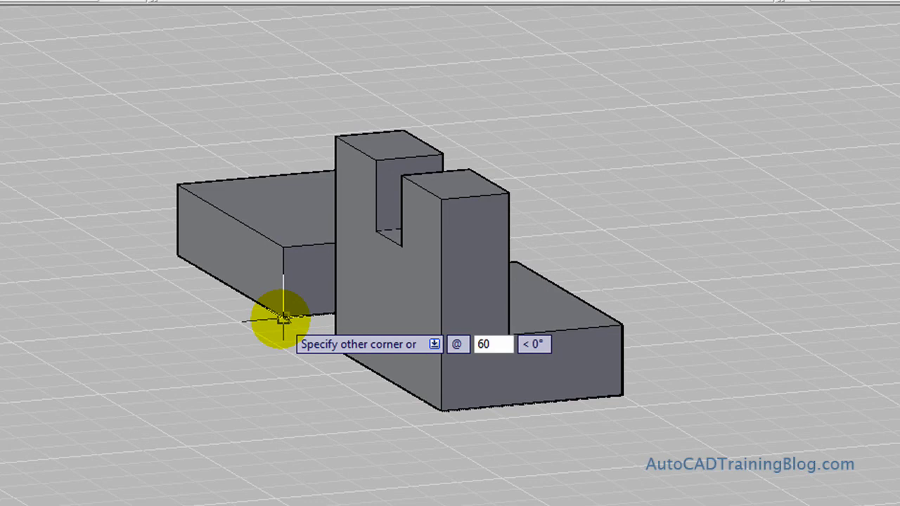
key("Tab")
type("-15")
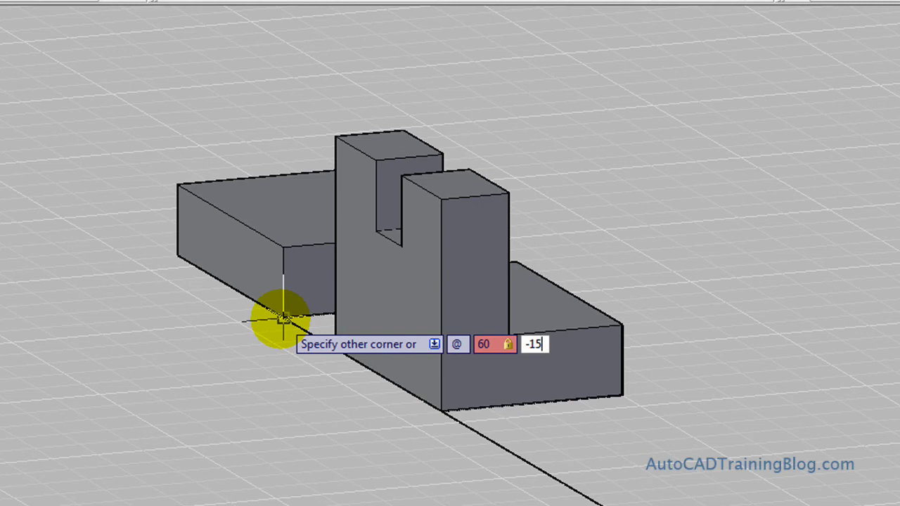
key("Tab")
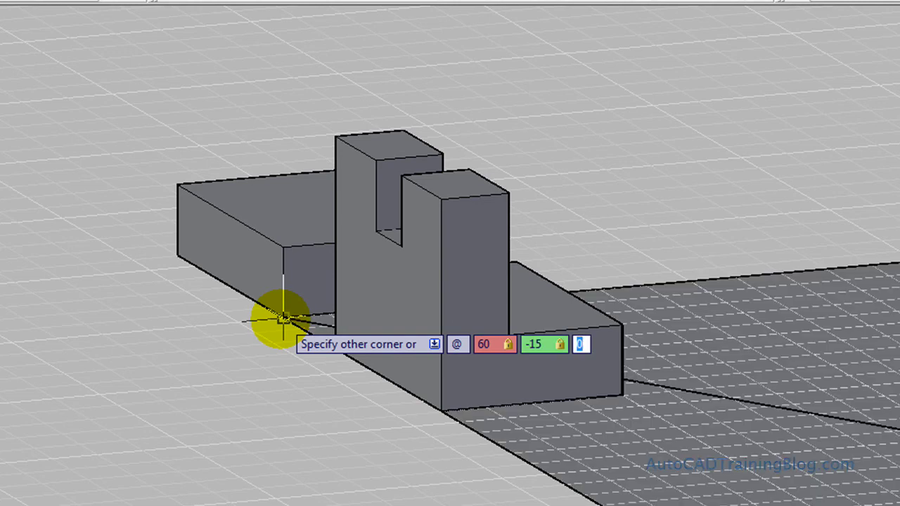
type("45")
key("Return")
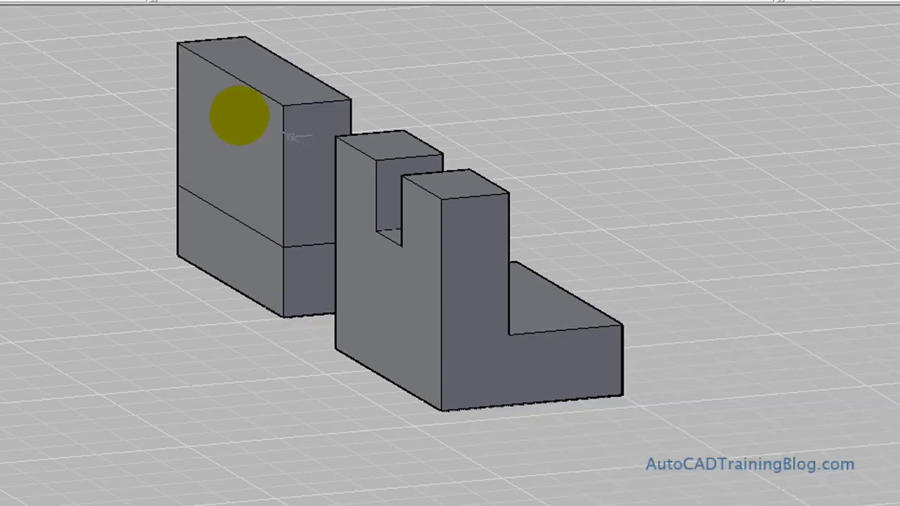
left_click(218, 155)
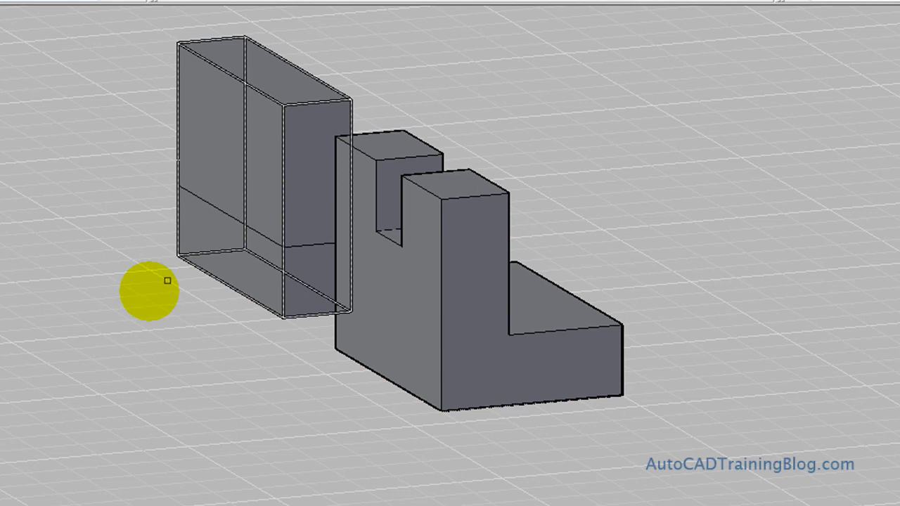
key("Return")
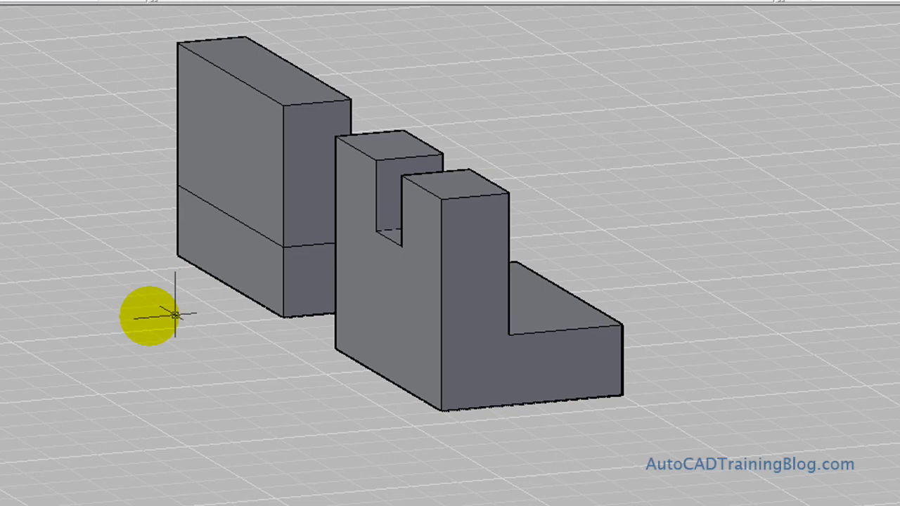
left_click(237, 98)
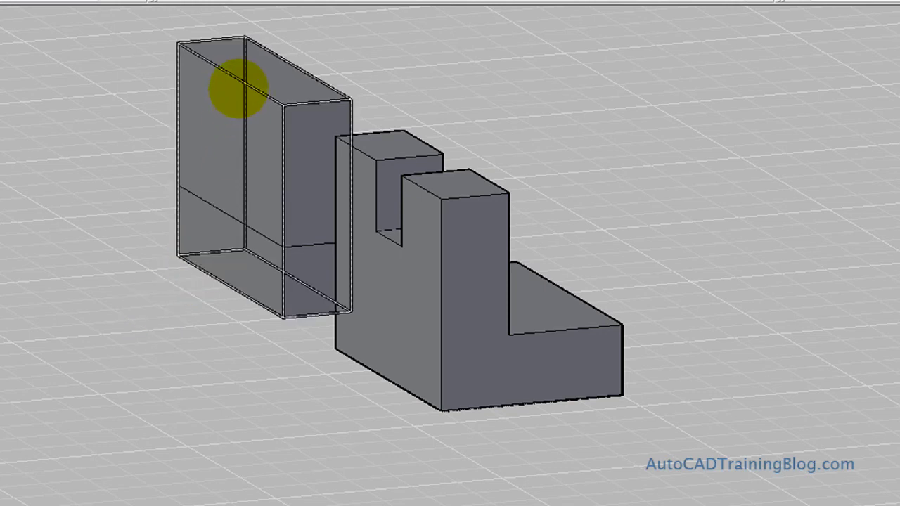
key("Escape")
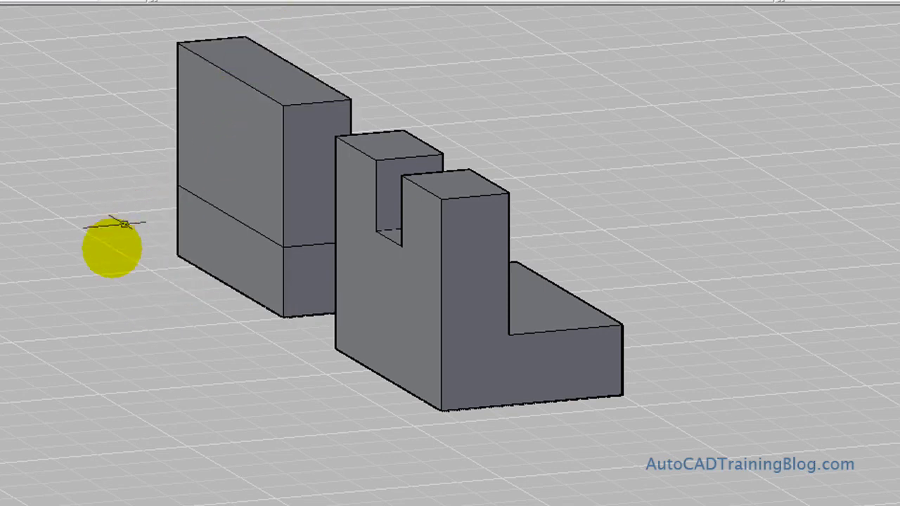
Orbit the model to view the new base and upright boxes from the front.
type("orb")
key("Return")
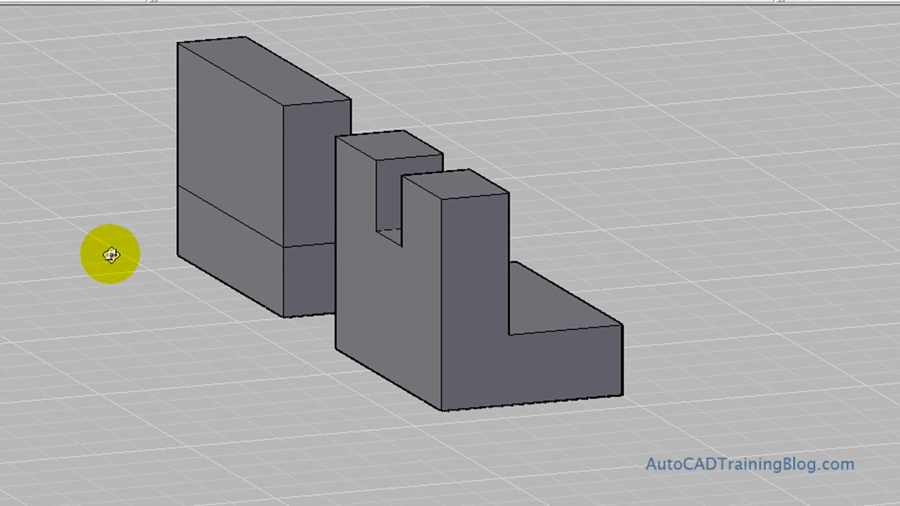
left_click_drag(119, 256, 286, 333)
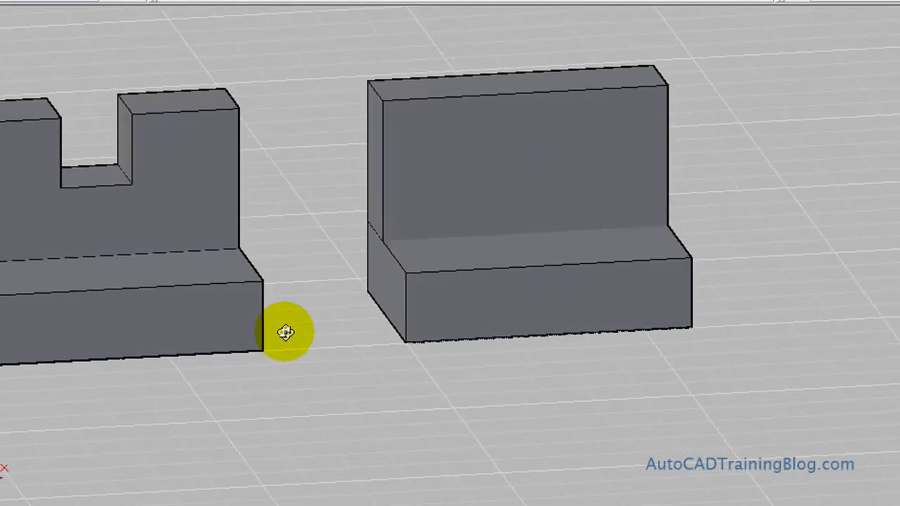
key("Escape")
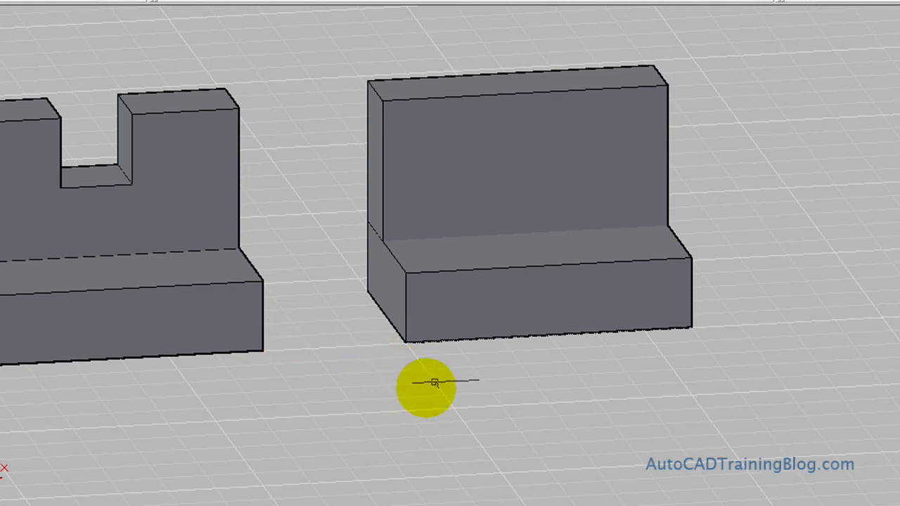
Create a 15 by 15 box with a height of 15 in front of the L-shaped assembly.
type("box")
key("Return")
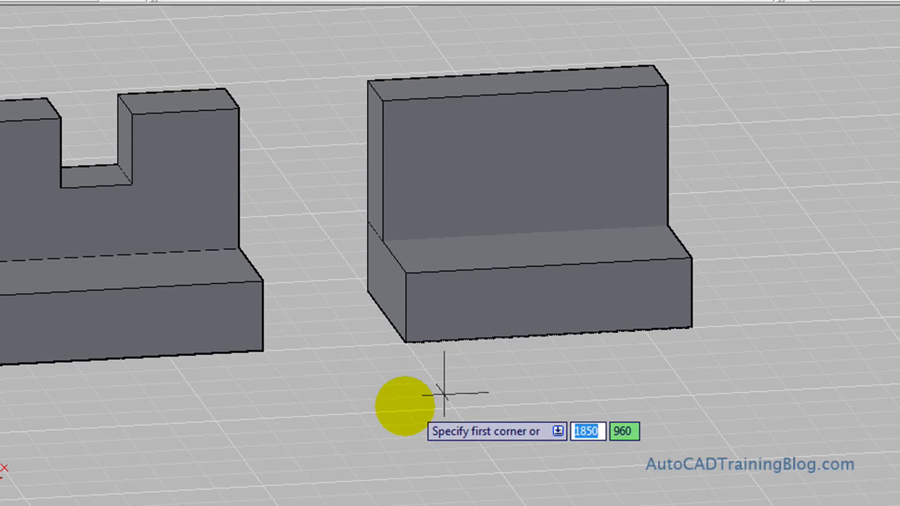
left_click(401, 404)
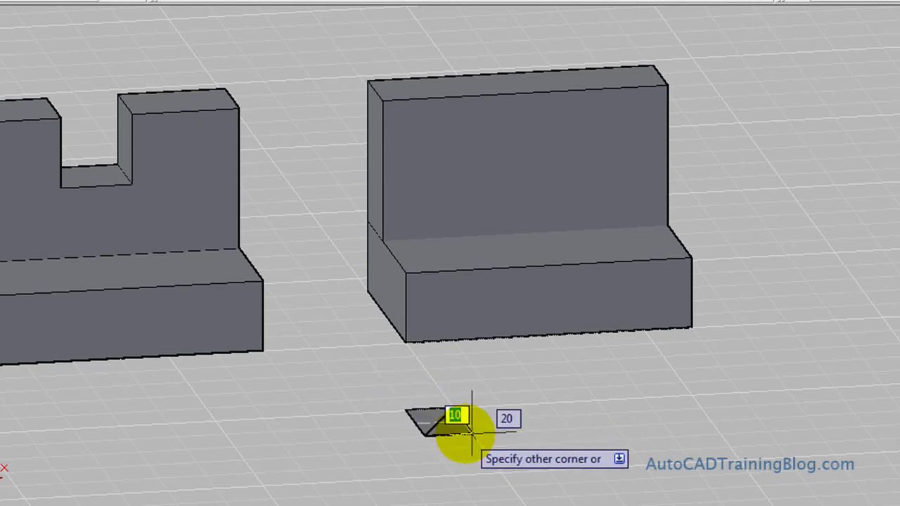
type("15")
key("Tab")
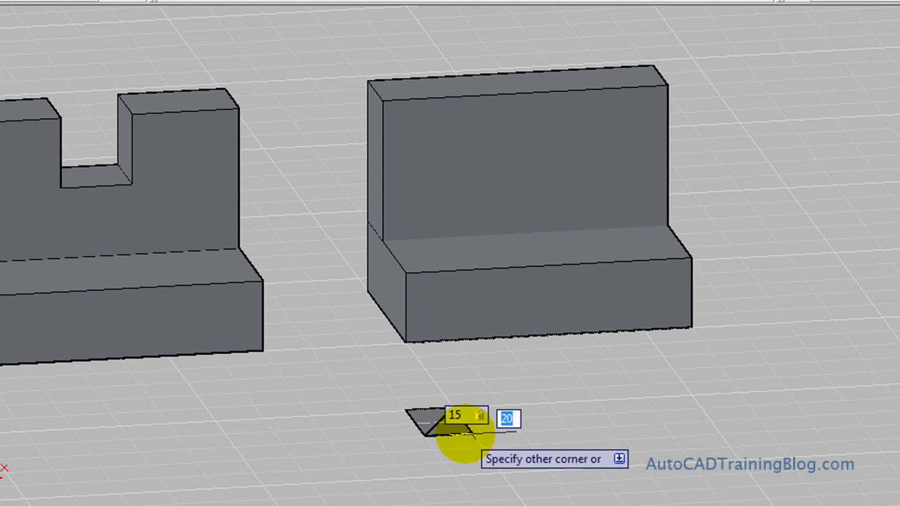
type("15")
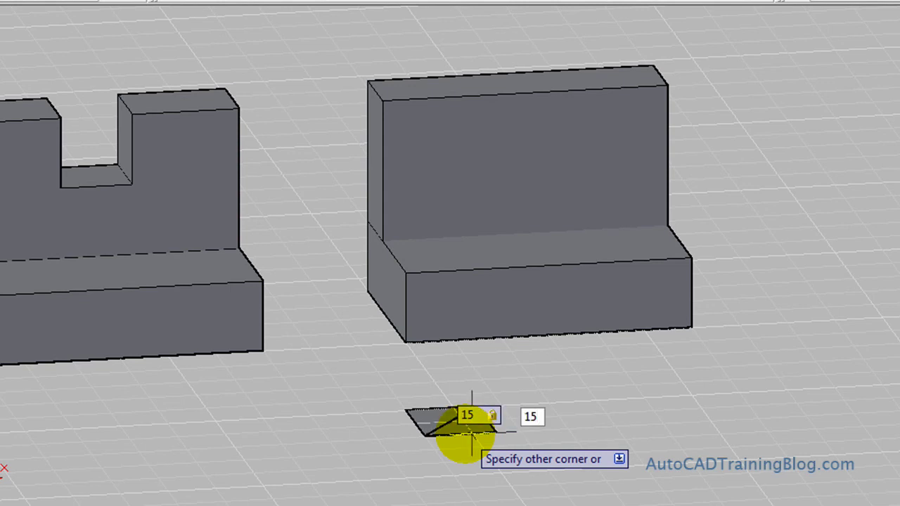
key("Return")
type("15")
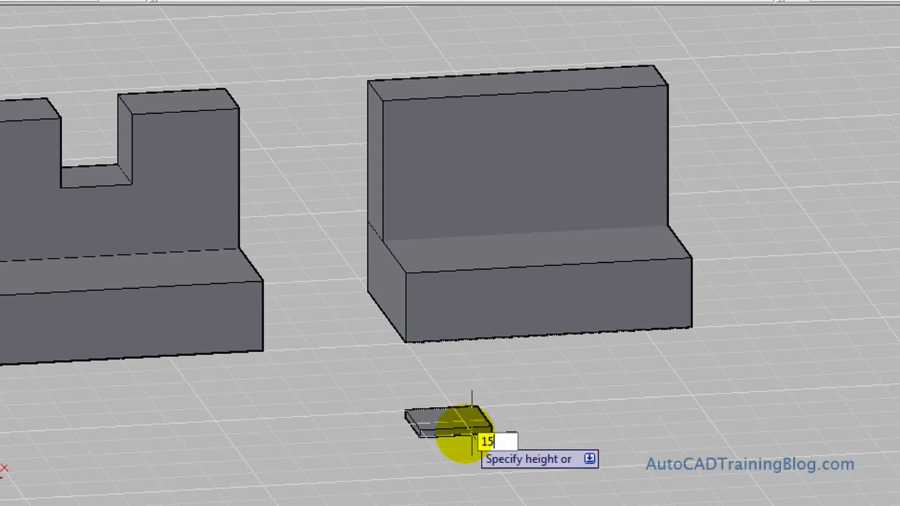
key("Return")
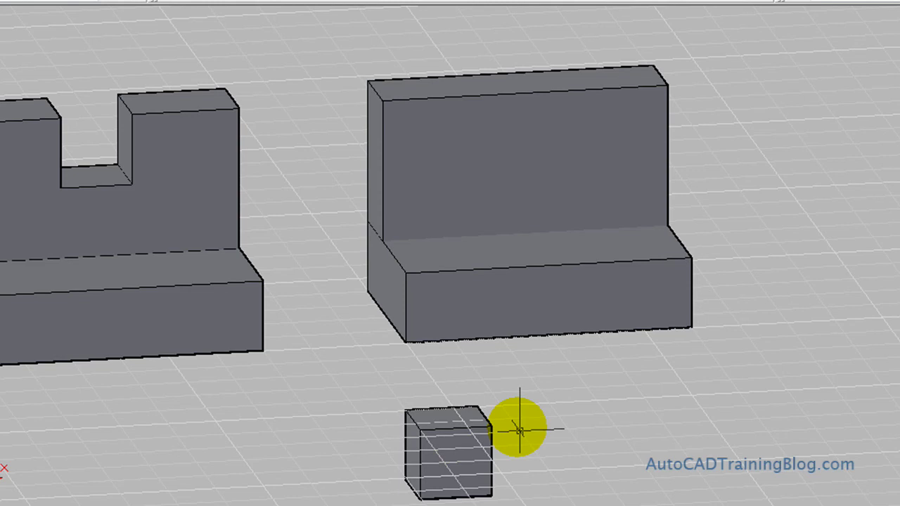
3D-move the small cube by the midpoint of its top front edge to the midpoint of the upright box's top front edge.
type("3dmo")
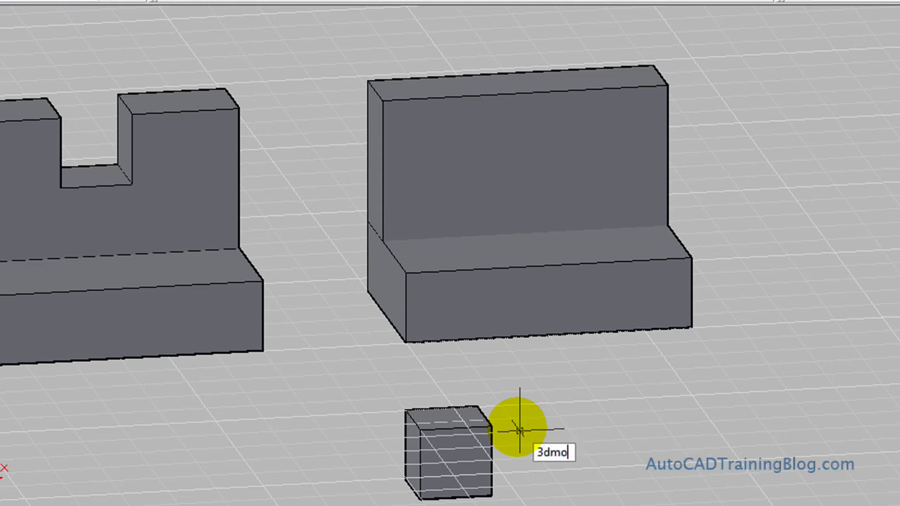
type("ve")
key("Return")
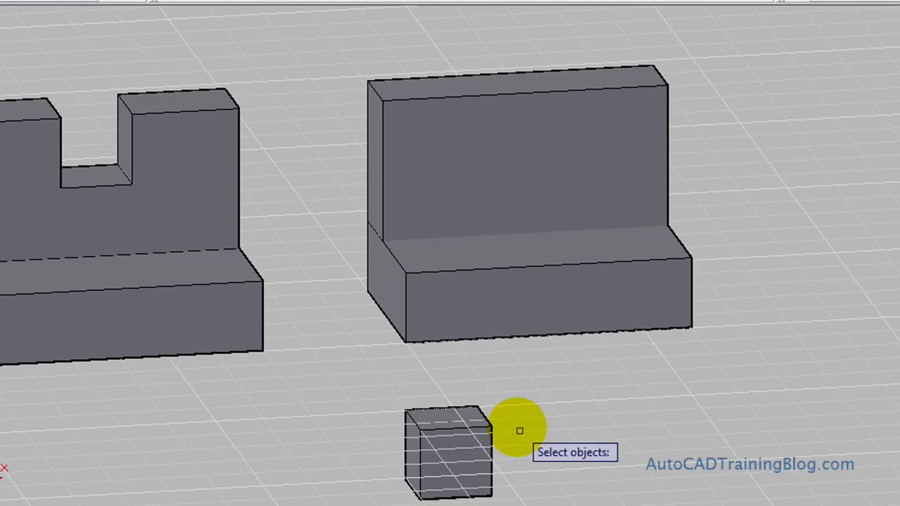
left_click(454, 441)
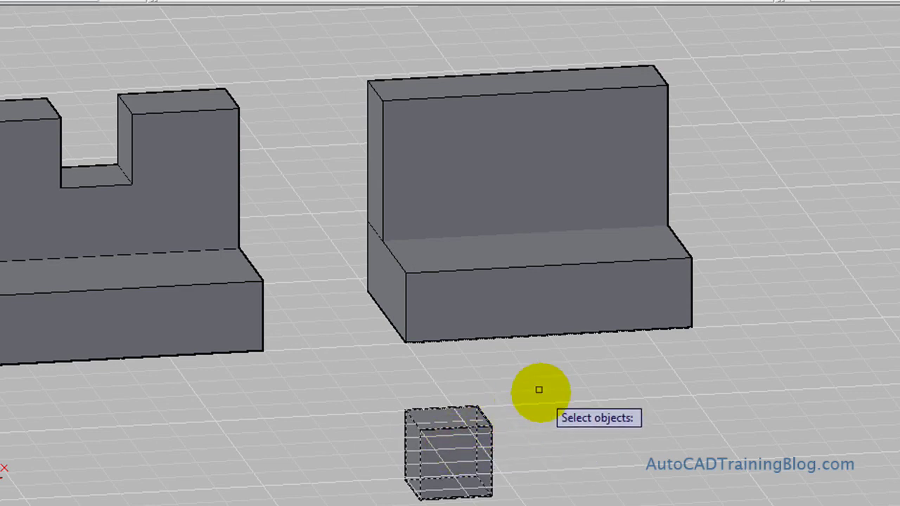
key("Return")
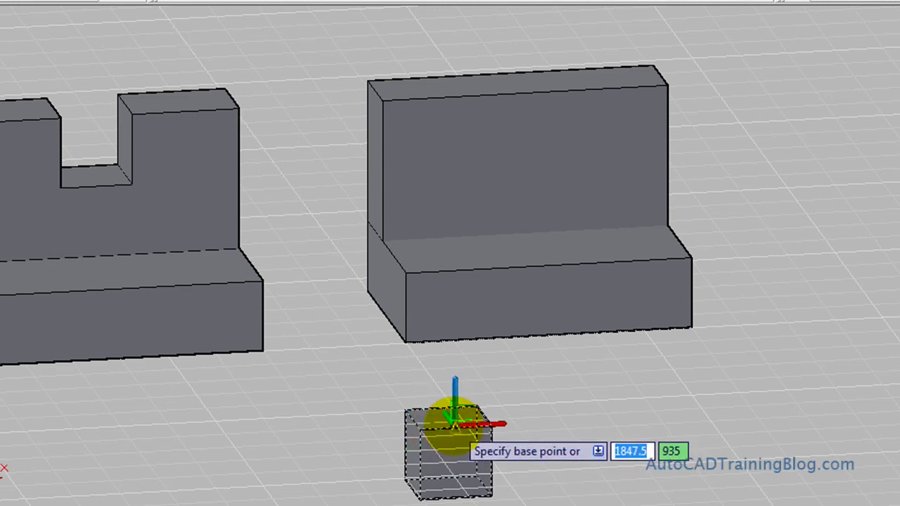
left_click(456, 424)
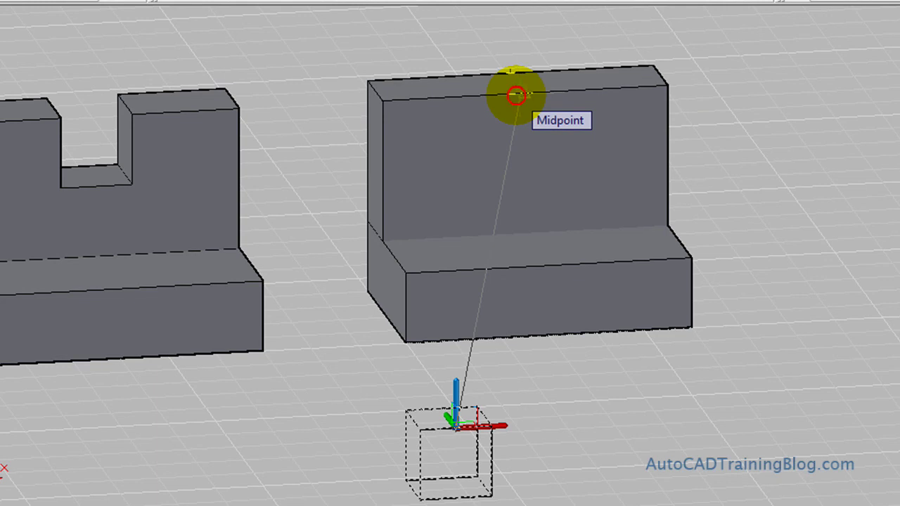
left_click(520, 93)
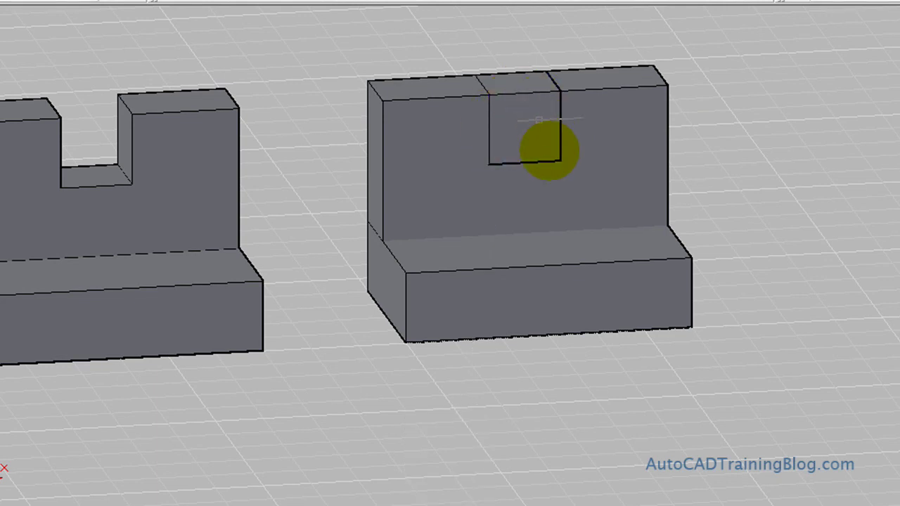
left_click(623, 136)
key("Return")
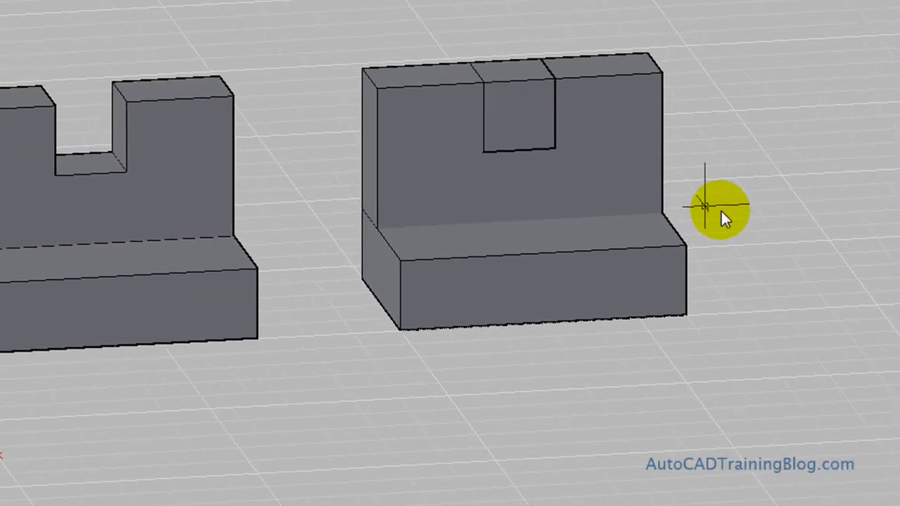
Union the base box and the upright box into one solid, leaving the small cube separate.
type("union")
key("Return")
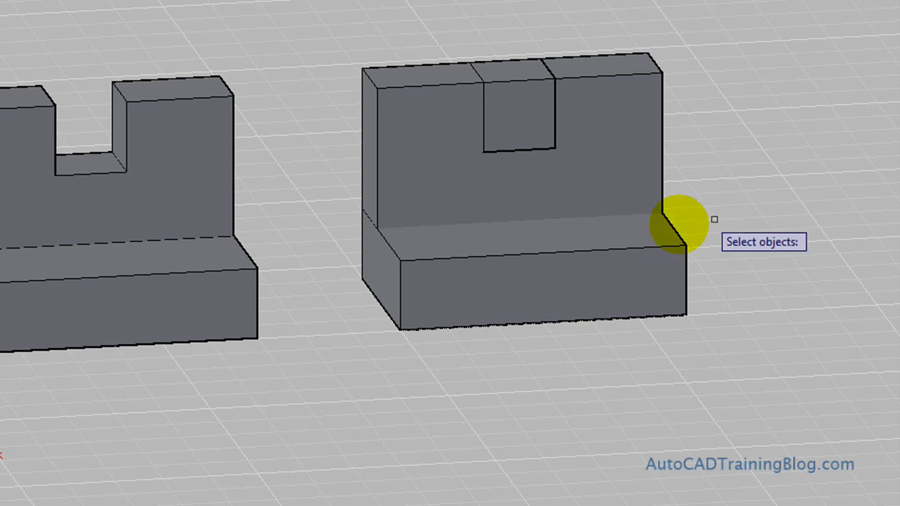
left_click(543, 253)
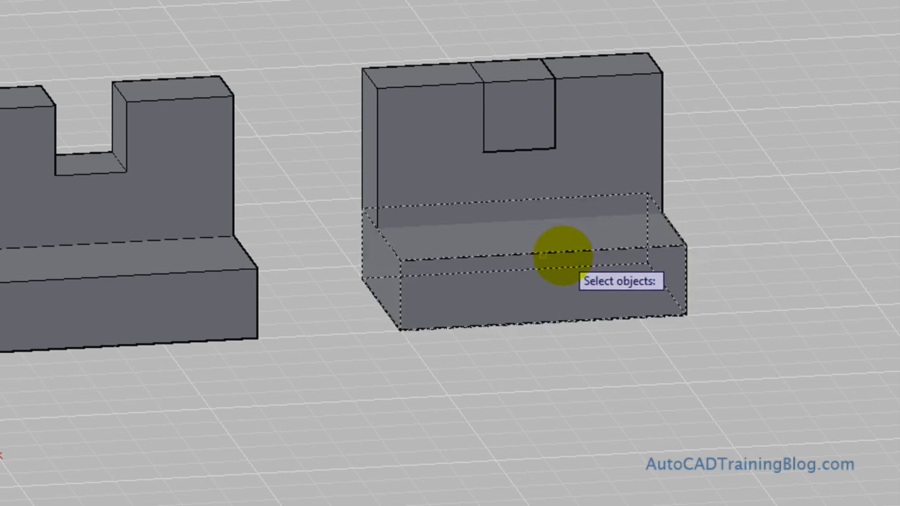
left_click(628, 106)
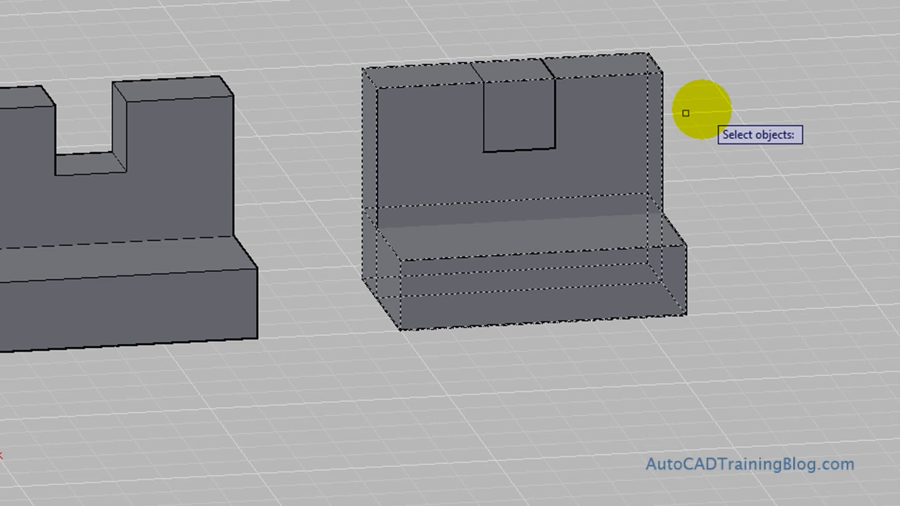
key("Return")
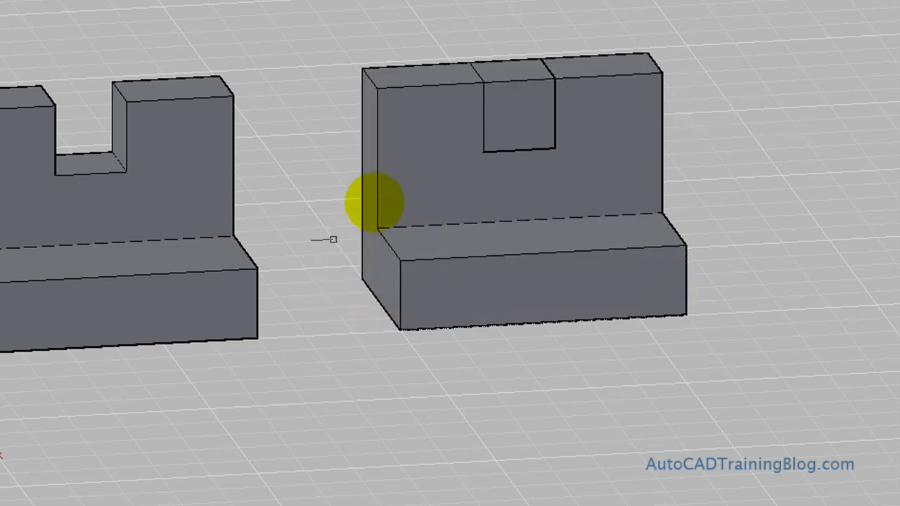
left_click(391, 181)
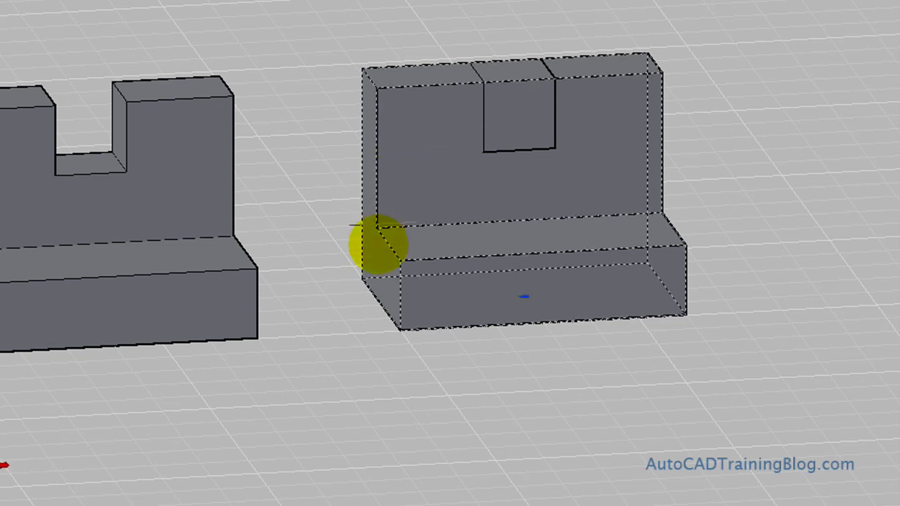
key("Escape")
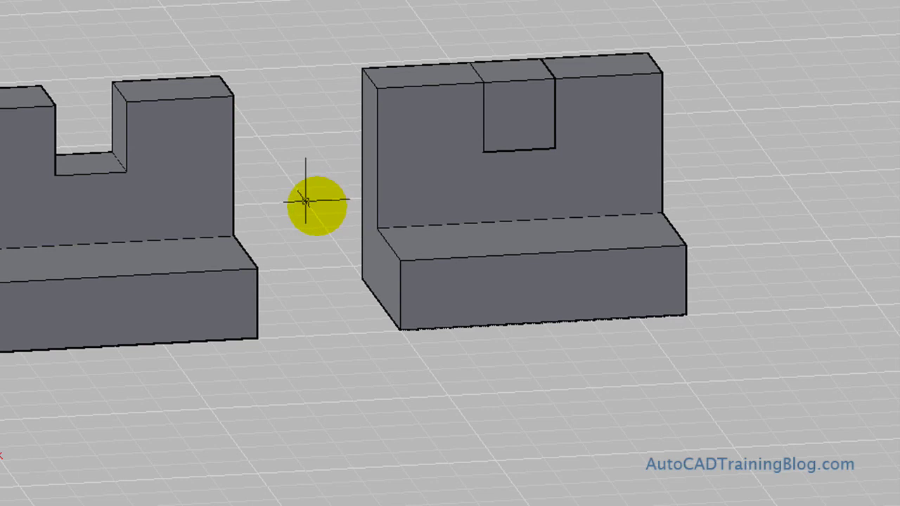
Subtract the small cube from the joined L-shaped solid to cut the notch in the upright's top edge.
type("subtract")
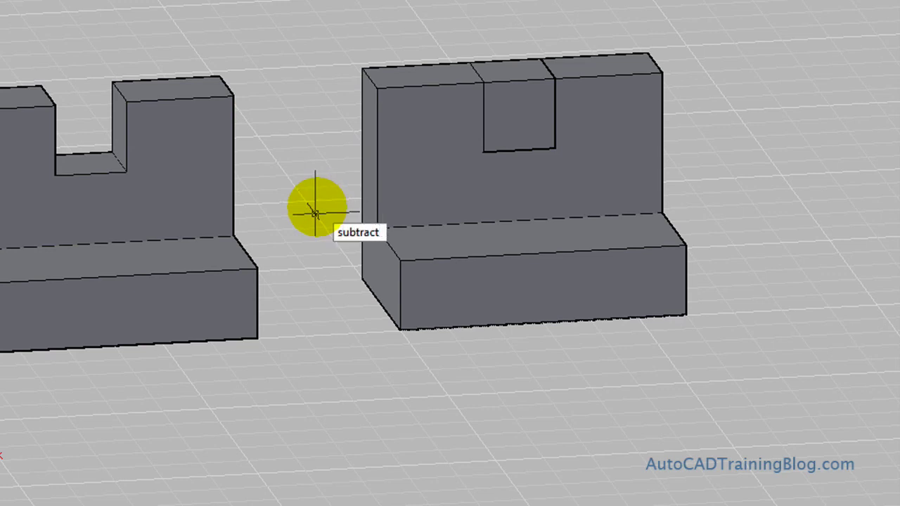
key("Return")
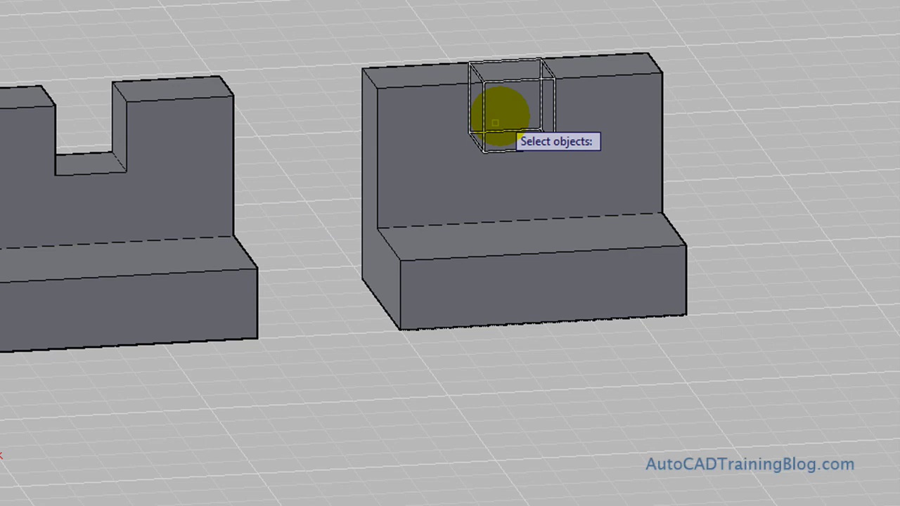
left_click(439, 180)
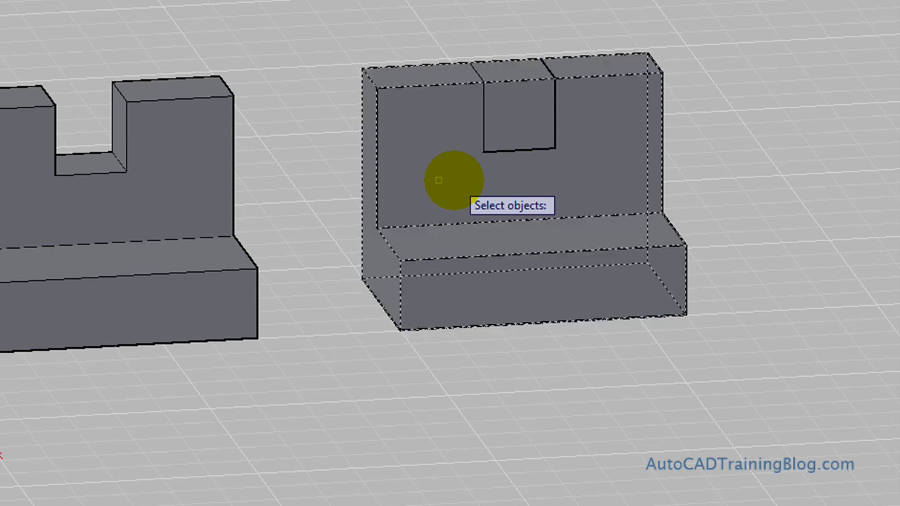
left_click(438, 180, "shift")
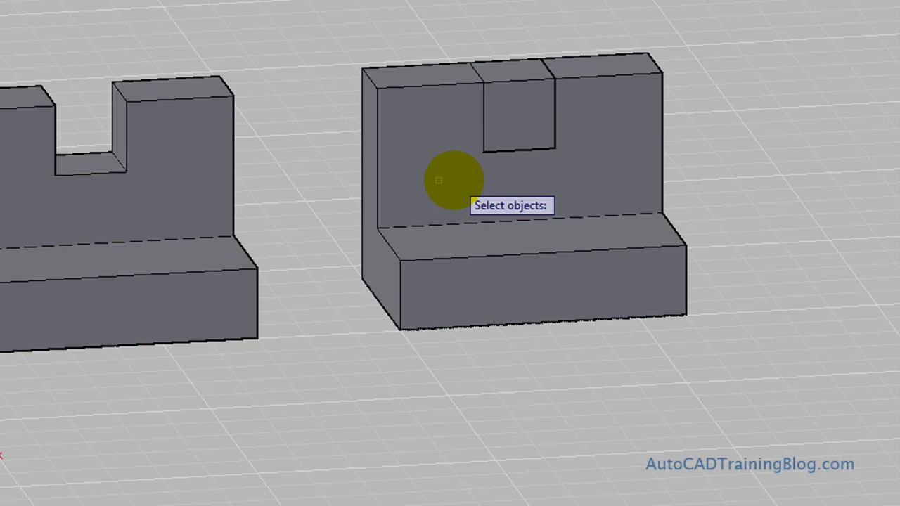
left_click(523, 95)
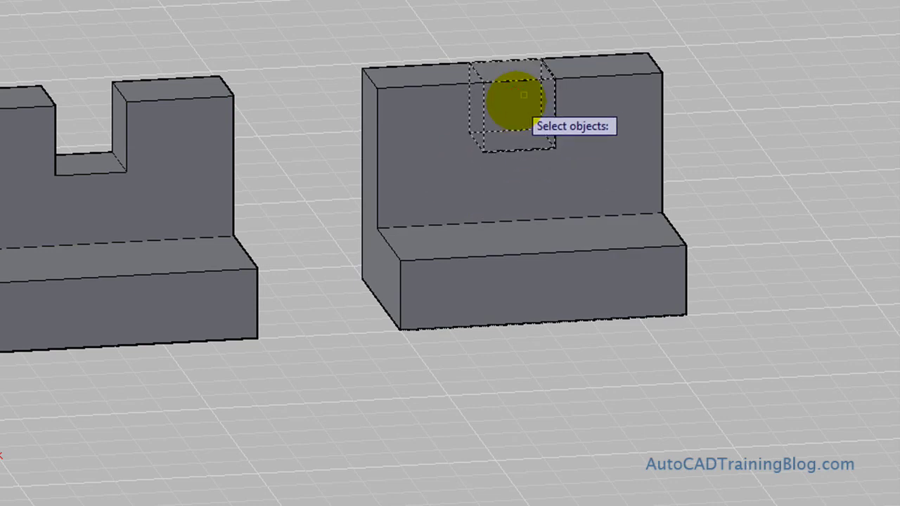
key("Return")
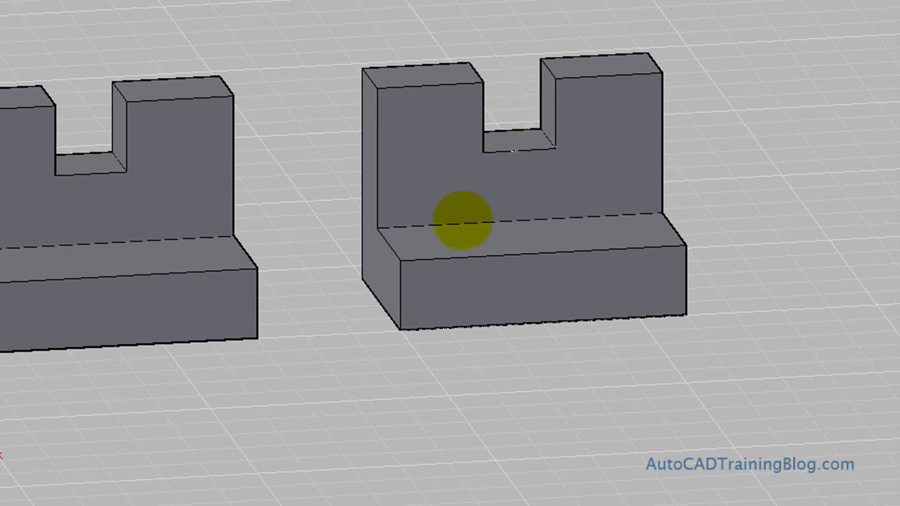
left_click(440, 197)
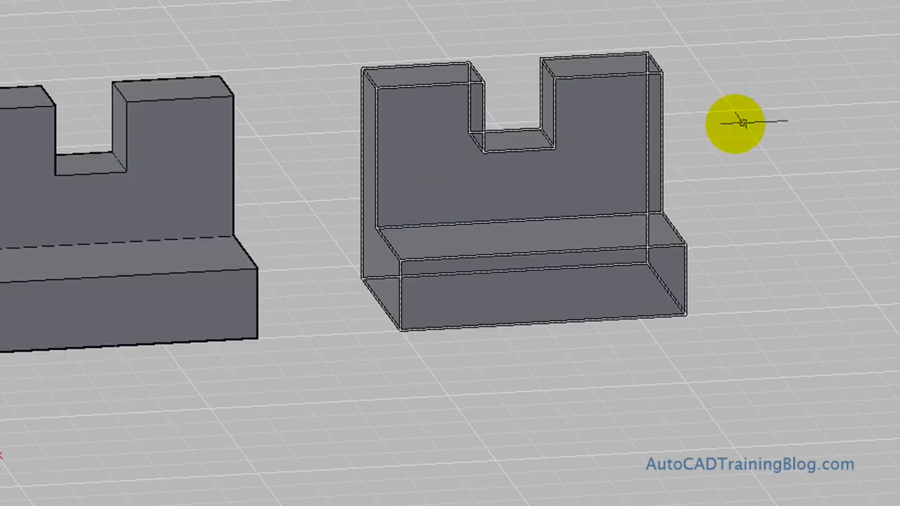
key("Escape")
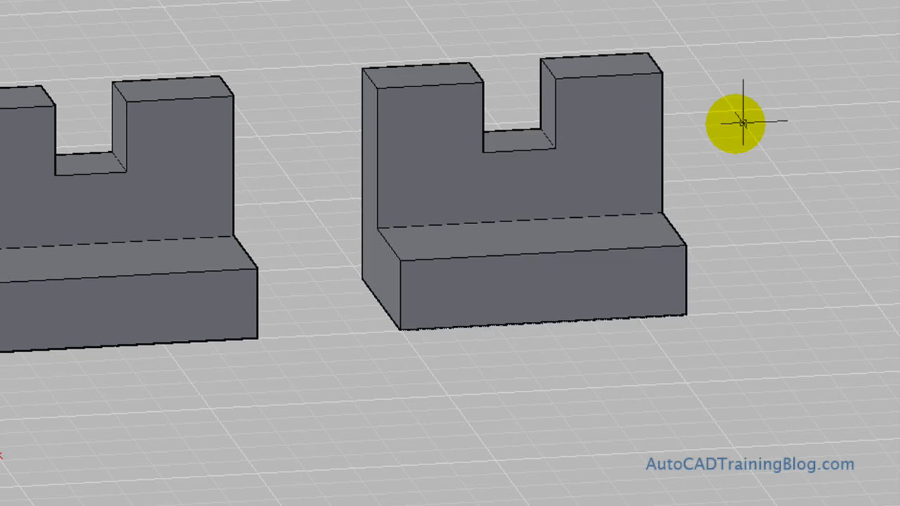